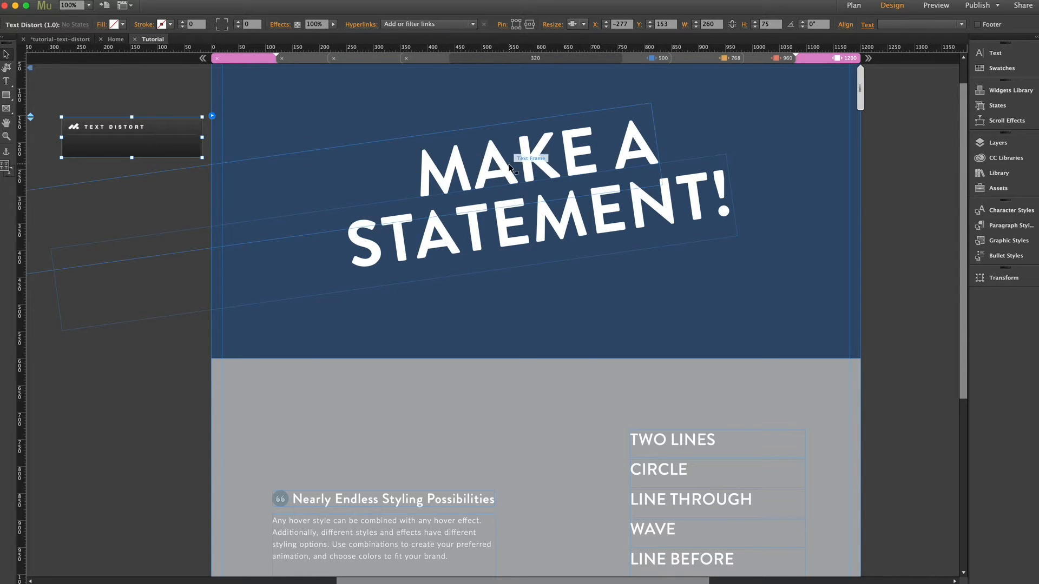
# Step: Examine the Text Distort widget's paragraph style setting and the paragraph styles used by the two lines of the MAKE A STATEMENT! heading
pyautogui.click(211, 116)
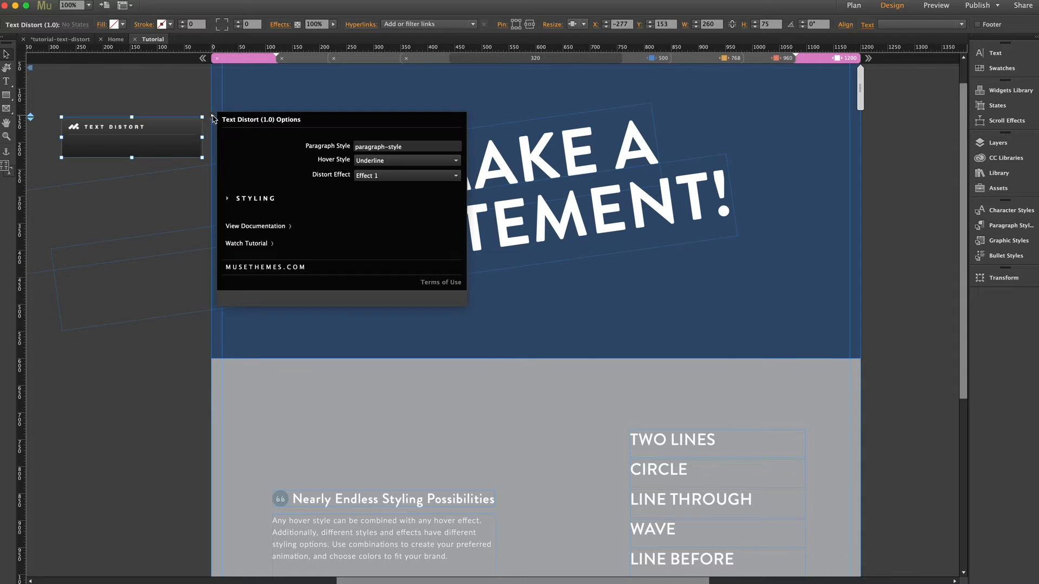
pyautogui.click(357, 146)
pyautogui.click(411, 149)
pyautogui.click(573, 151)
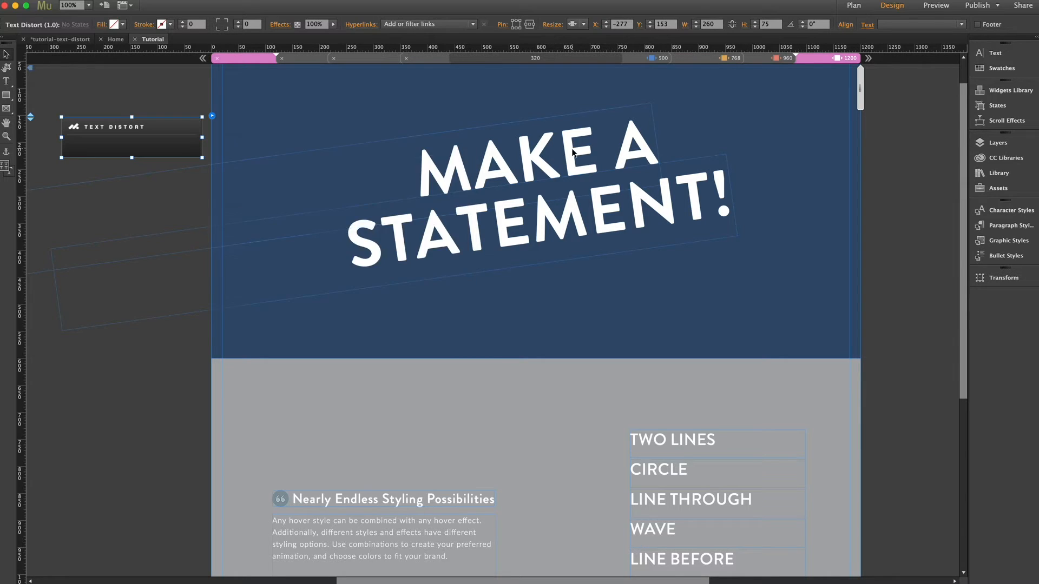
pyautogui.click(988, 227)
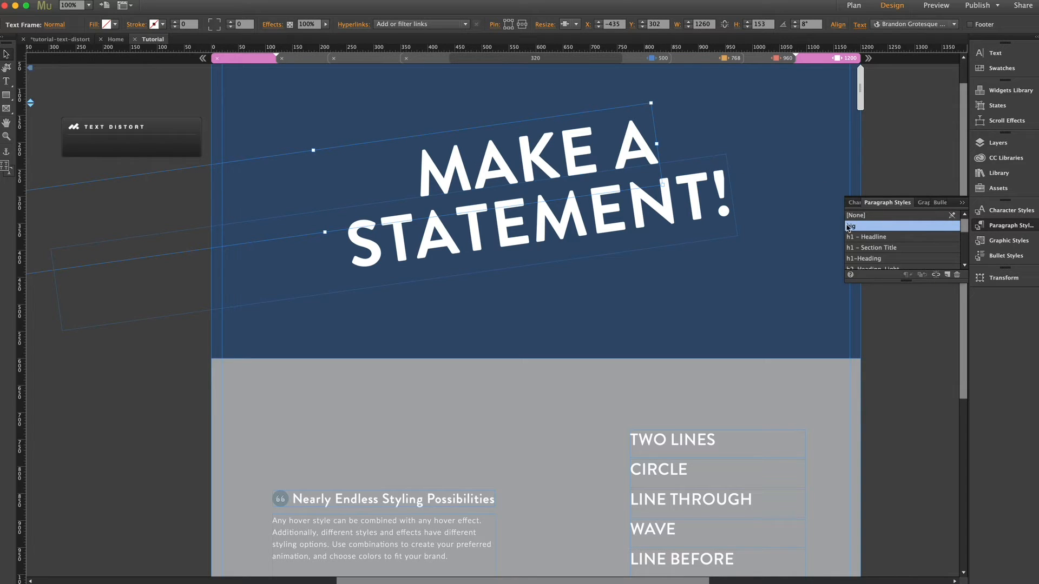
pyautogui.click(628, 222)
pyautogui.click(582, 158)
pyautogui.click(1001, 225)
# Step: Set the Text Distort widget's paragraph style to big and preview the page in the browser
pyautogui.click(157, 132)
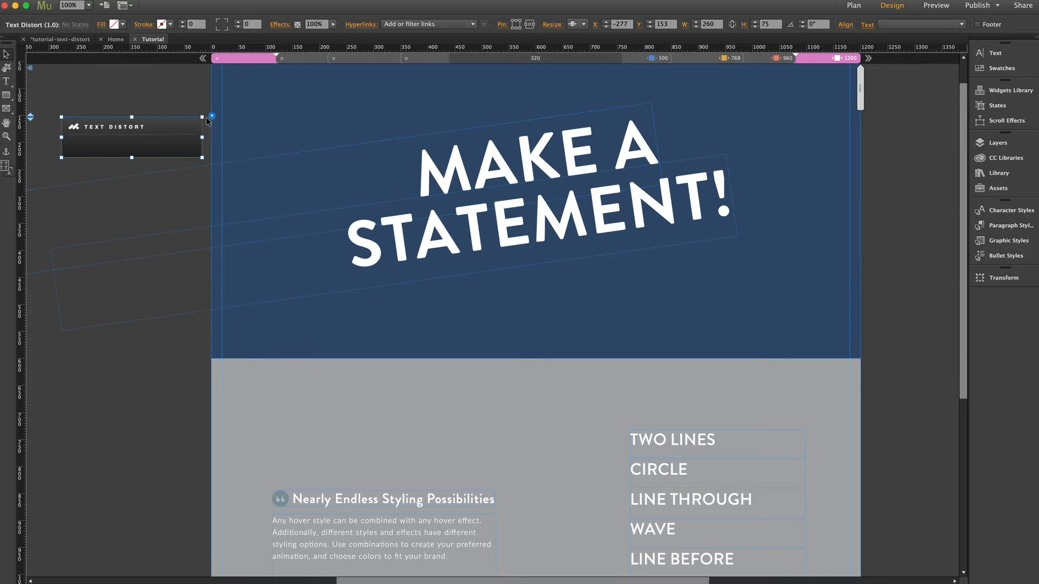
pyautogui.click(212, 116)
pyautogui.click(404, 147)
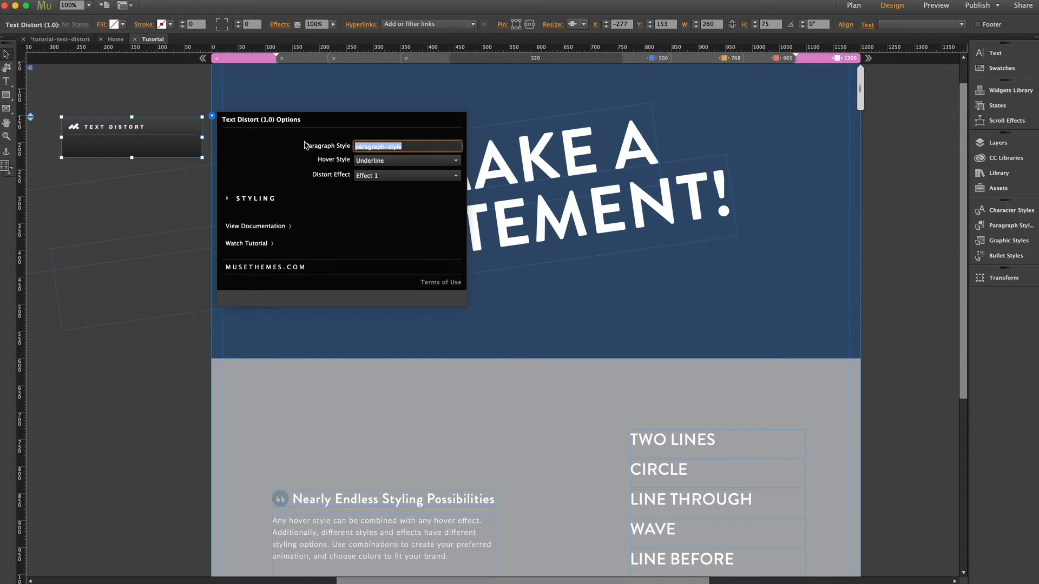
pyautogui.write('big')
pyautogui.press('Return')
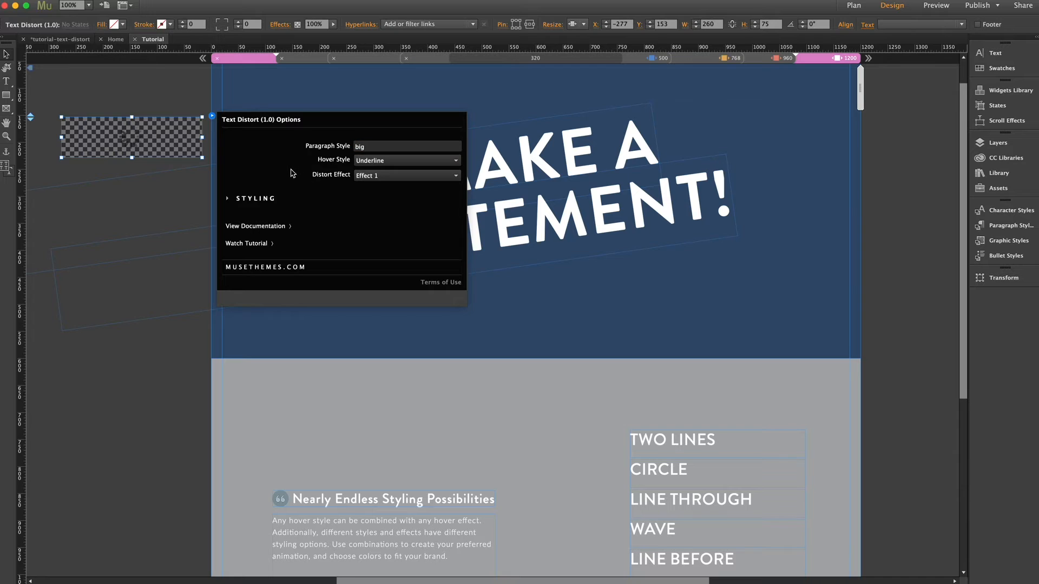
pyautogui.click(95, 165)
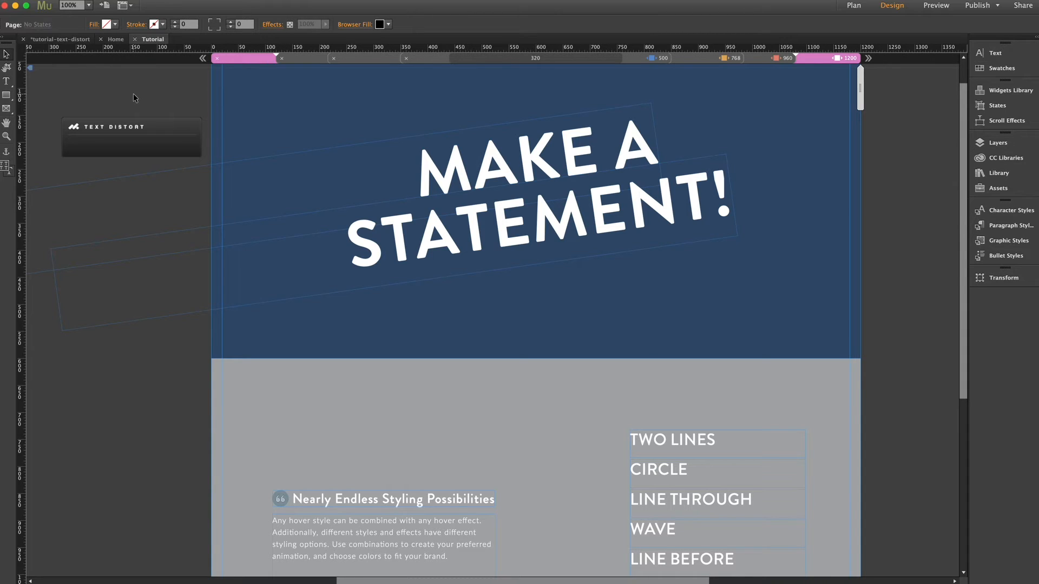
pyautogui.press('super+shift+e')
# Step: Add a second Text Distort widget from the library and place it off the page beside the grey section, at about X -290, Y 657
pyautogui.click(999, 173)
pyautogui.moveTo(887, 236); pyautogui.dragTo(84, 383)
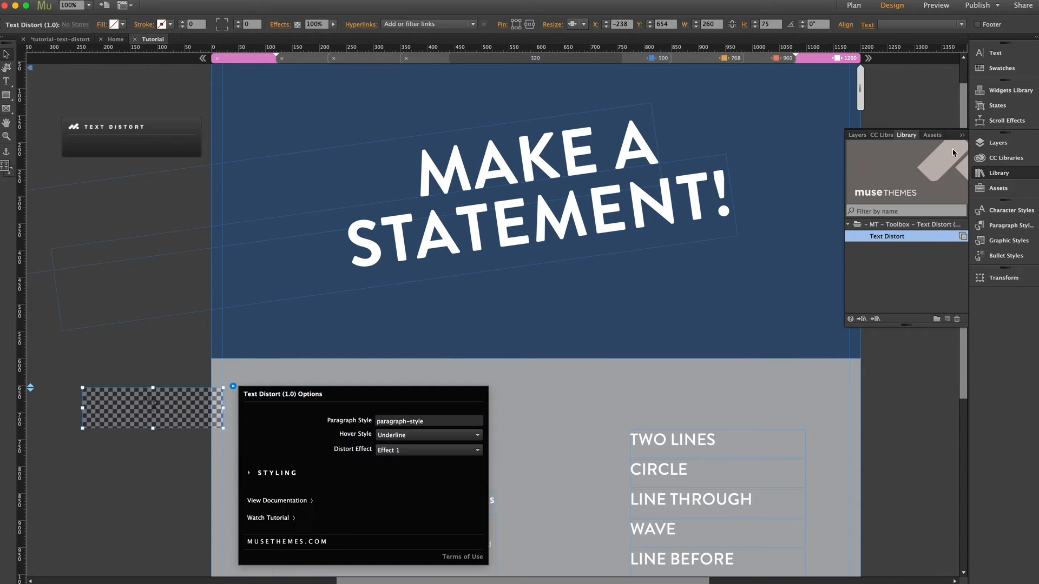
pyautogui.press('Escape')
pyautogui.click(145, 358)
pyautogui.scroll(-4, 145, 358)
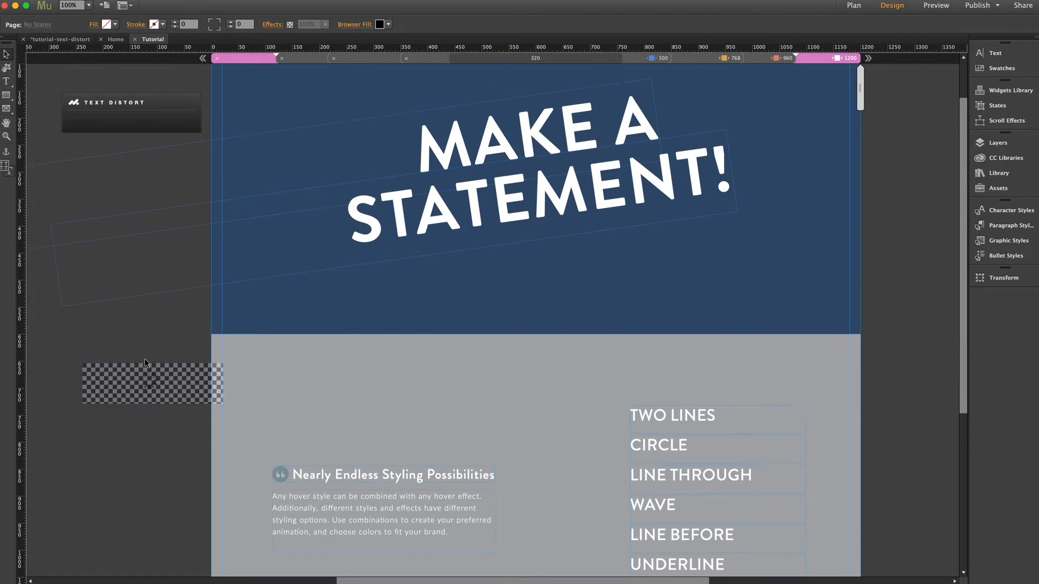
pyautogui.moveTo(150, 307); pyautogui.dragTo(121, 309)
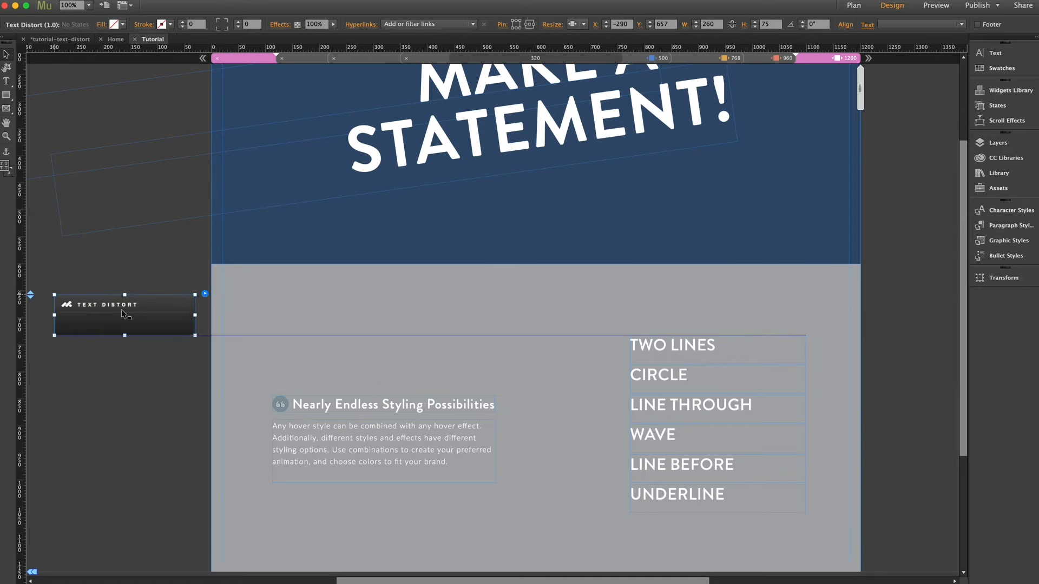
# Step: Check the TWO LINES text's paragraph style and set the second Text Distort widget's paragraph style to s3-two-lines
pyautogui.click(702, 347)
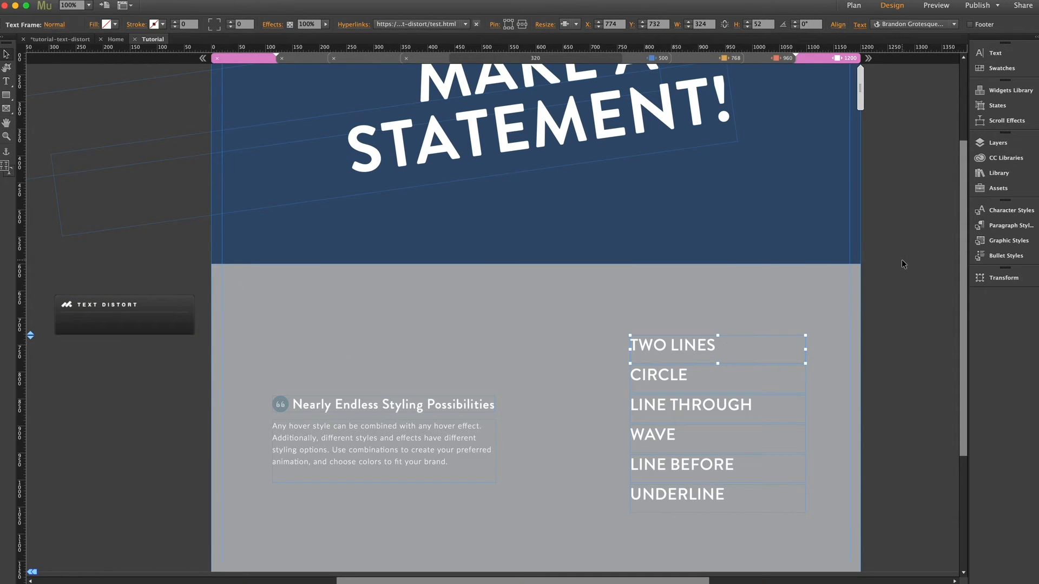
pyautogui.click(994, 226)
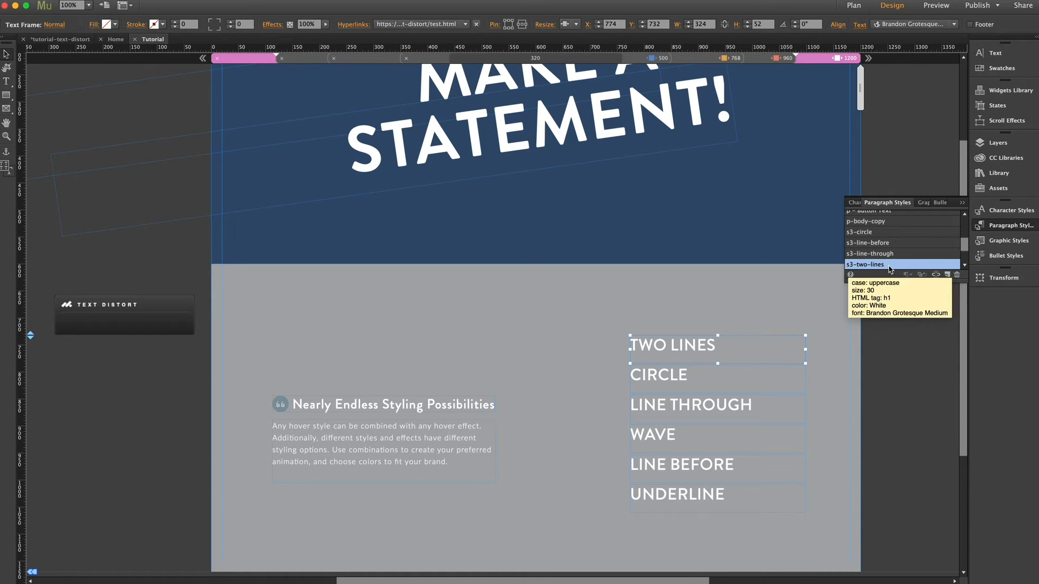
pyautogui.click(994, 228)
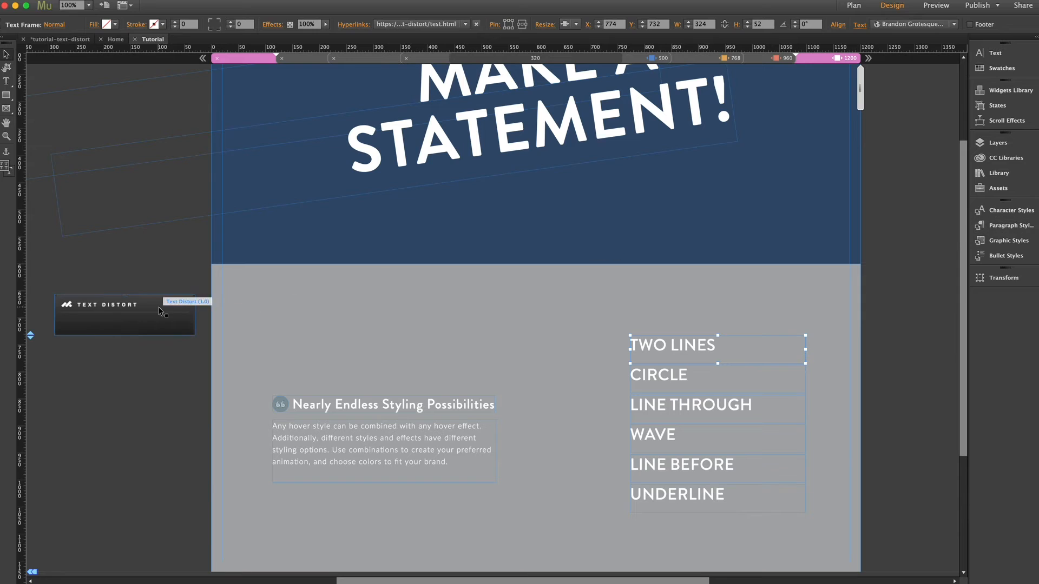
pyautogui.click(191, 304)
pyautogui.click(204, 295)
pyautogui.click(394, 325)
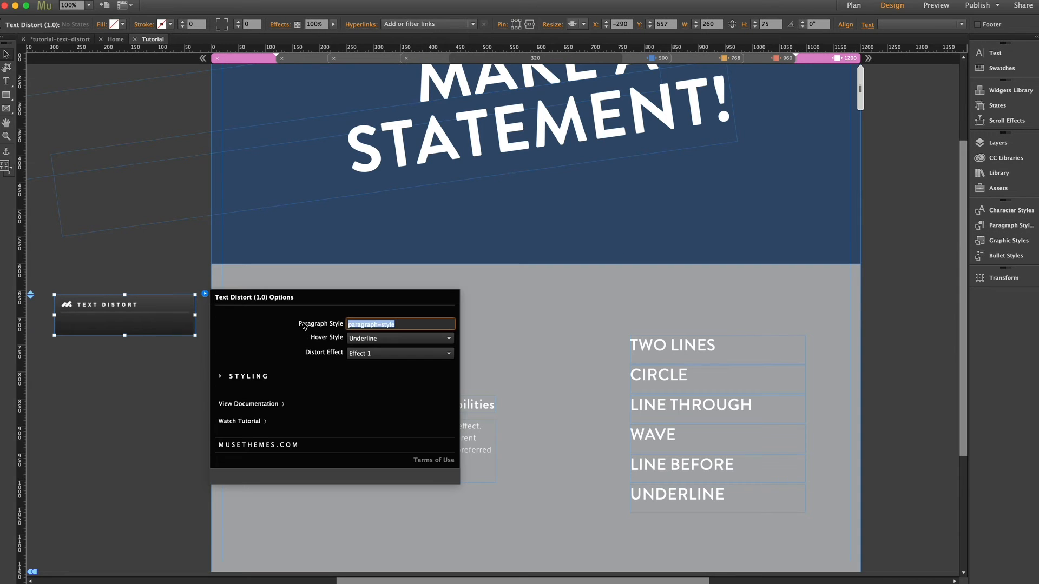
pyautogui.write('s3-two-lines')
pyautogui.click(284, 333)
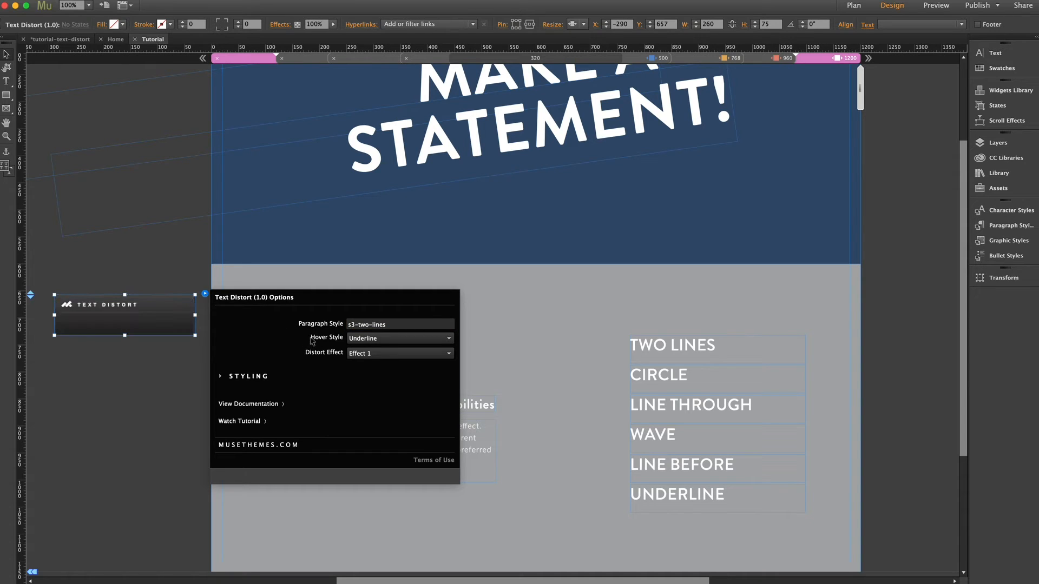
# Step: Set the second widget's hover style to Two Lines and its distort effect to Effect 4, and preview the page in the browser
pyautogui.click(373, 340)
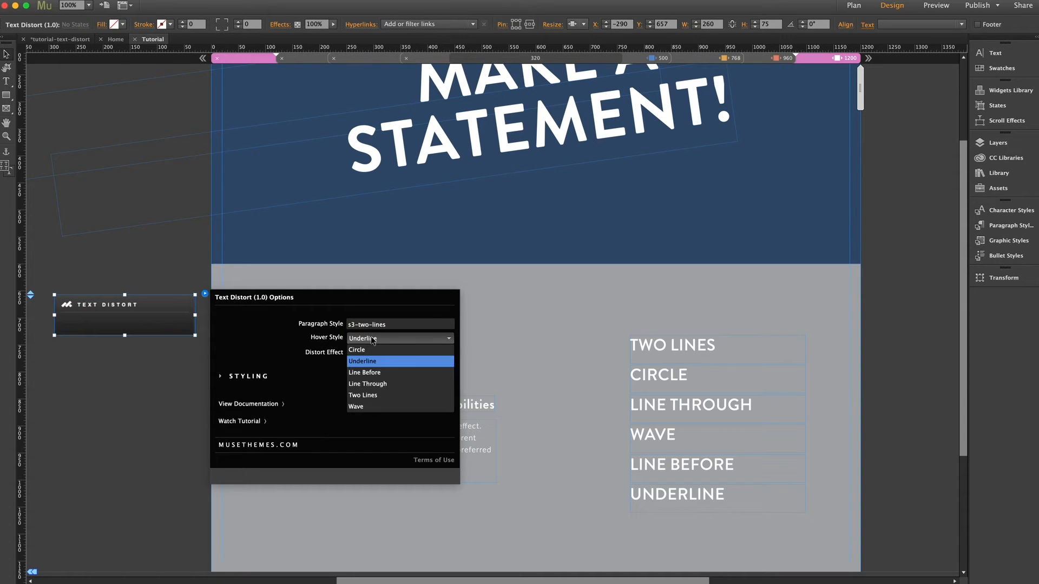
pyautogui.click(367, 396)
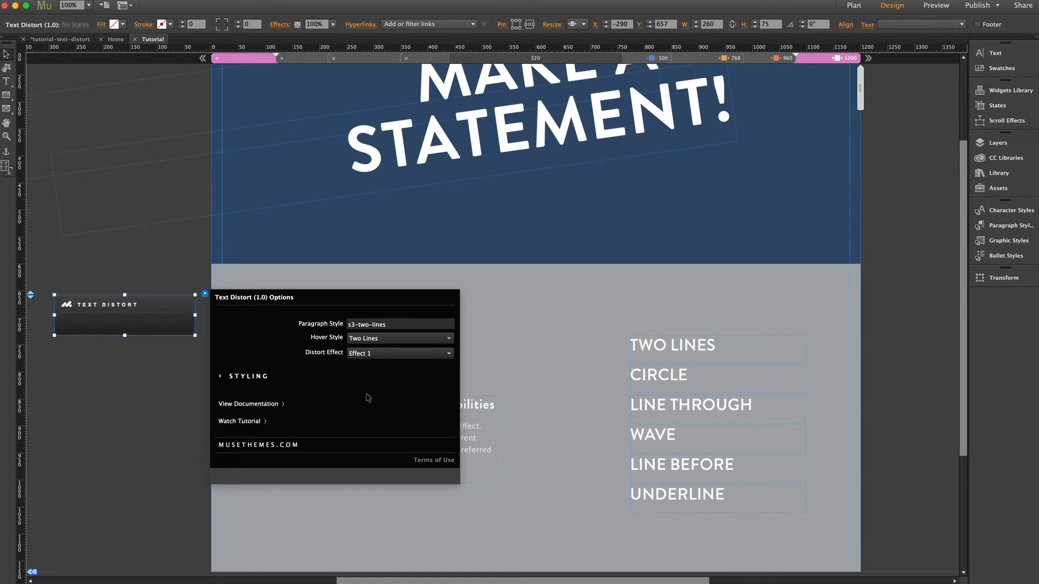
pyautogui.click(369, 356)
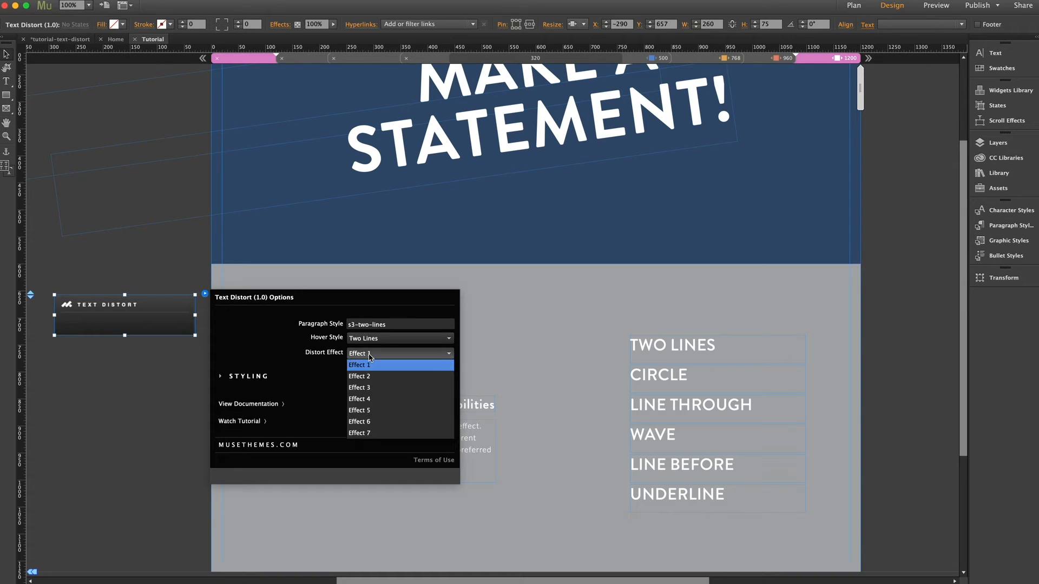
pyautogui.click(372, 400)
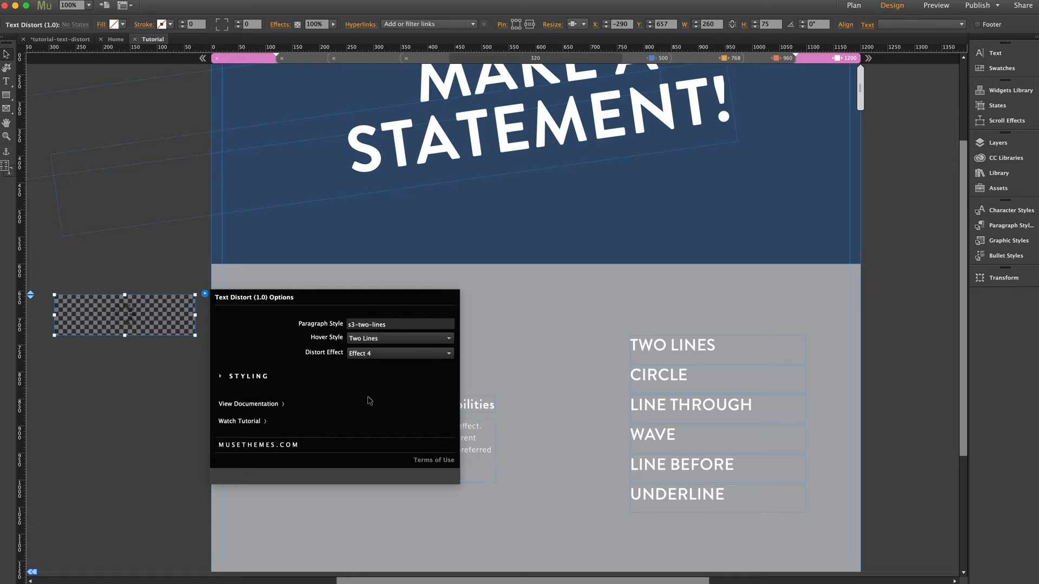
pyautogui.click(130, 433)
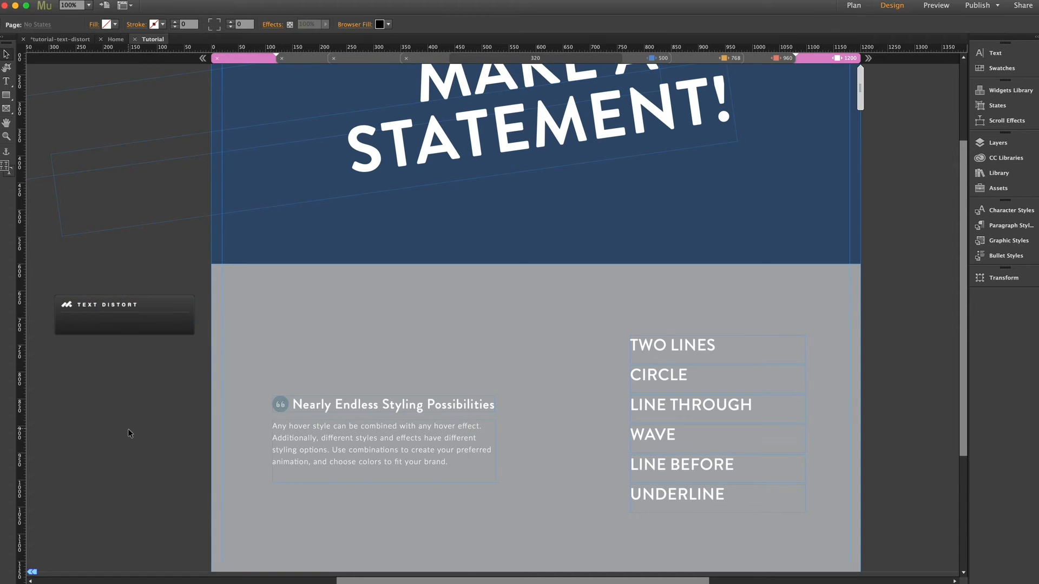
pyautogui.press('super+shift+e')
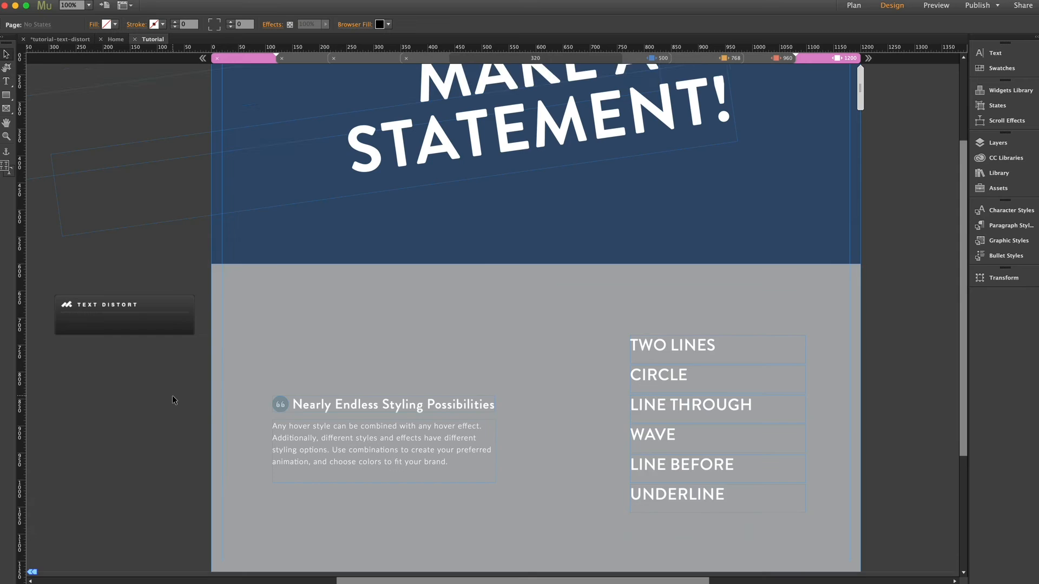
# Step: Examine the second Text Distort widget's available hover styles, distort effects and styling settings
pyautogui.scroll(-5, 172, 395)
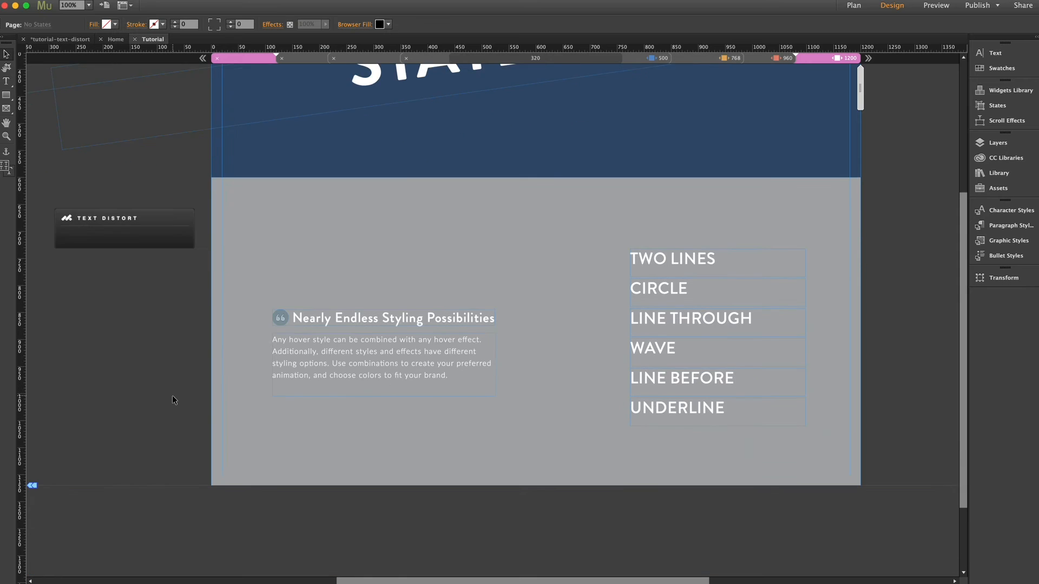
pyautogui.click(167, 192)
pyautogui.click(204, 175)
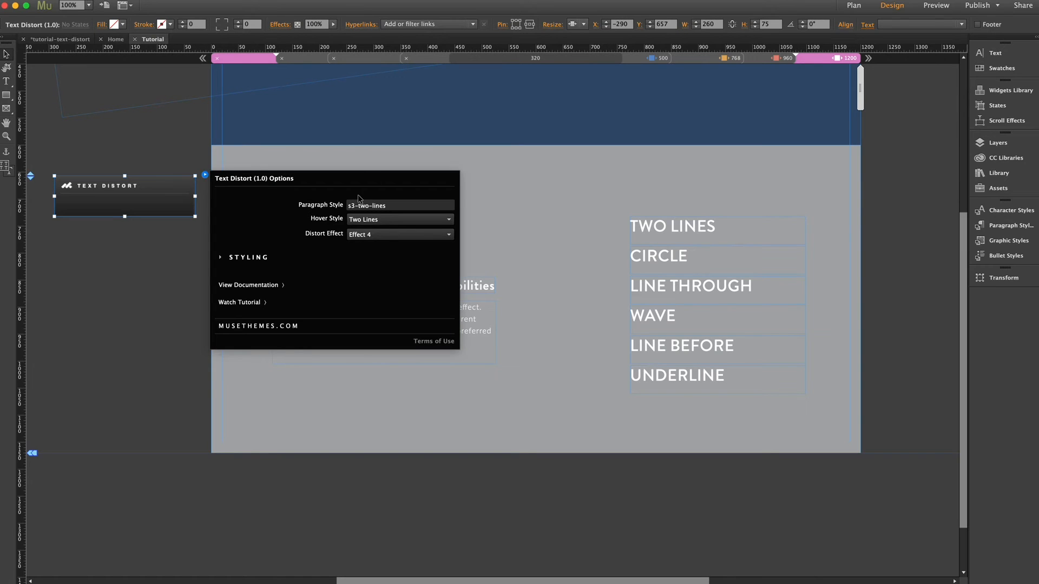
pyautogui.click(363, 219)
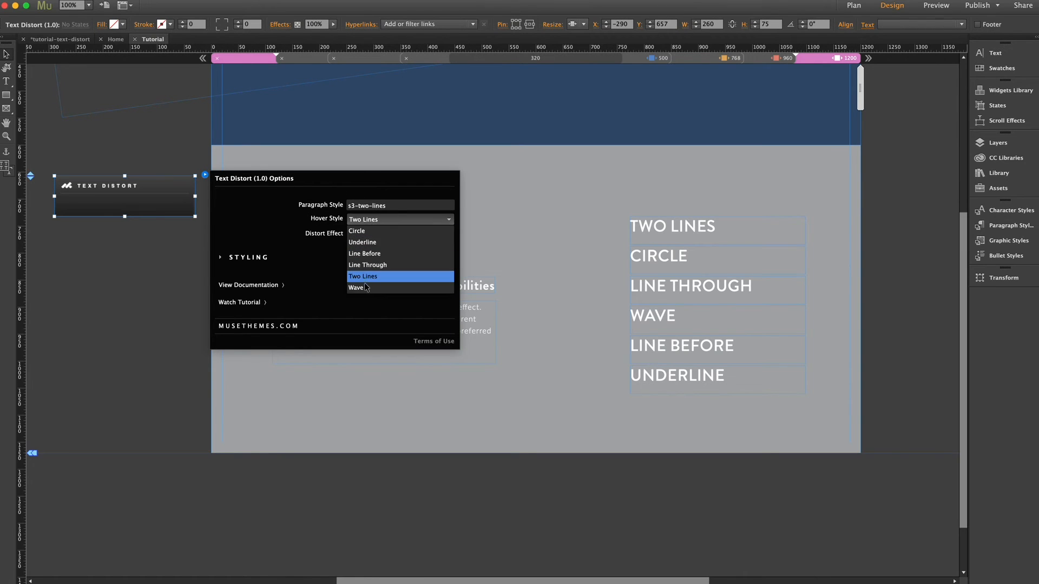
pyautogui.click(432, 219)
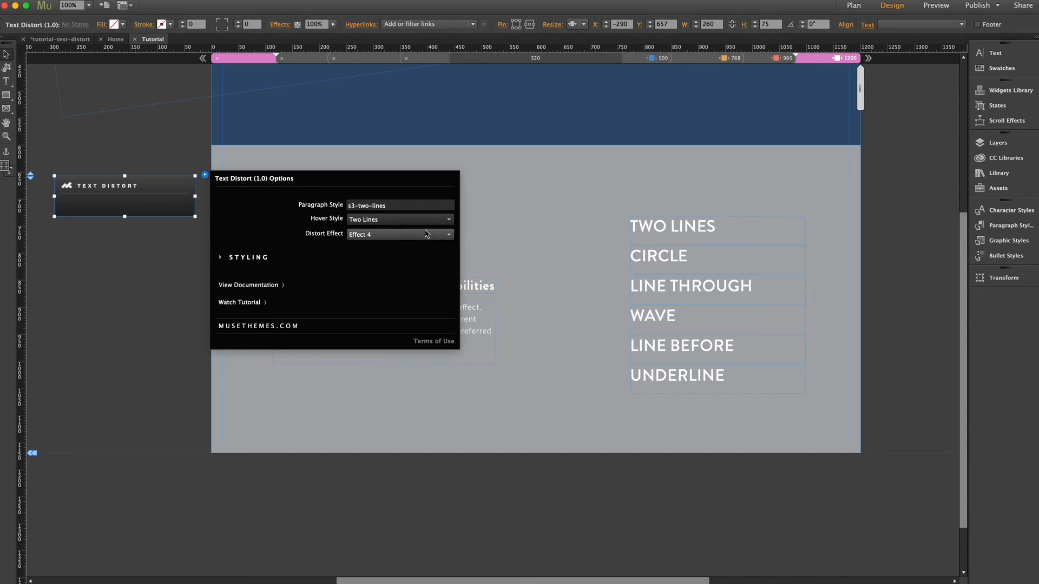
pyautogui.click(425, 234)
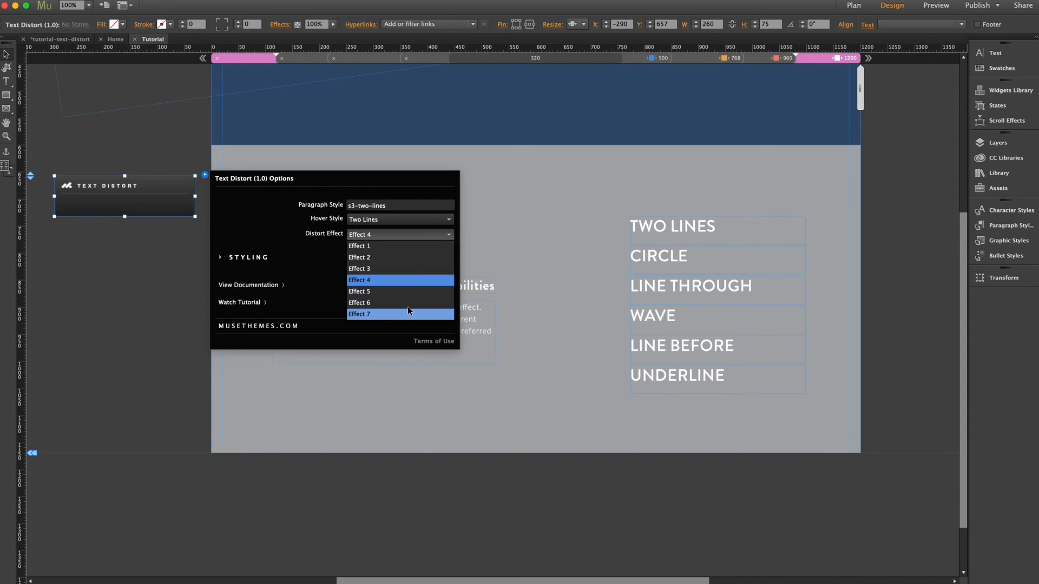
pyautogui.click(449, 235)
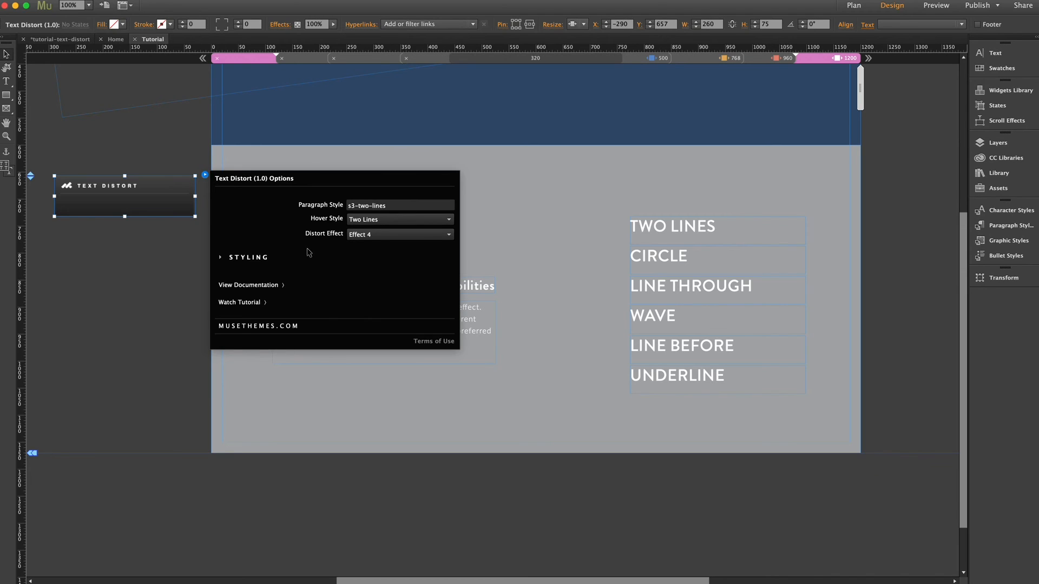
pyautogui.click(249, 258)
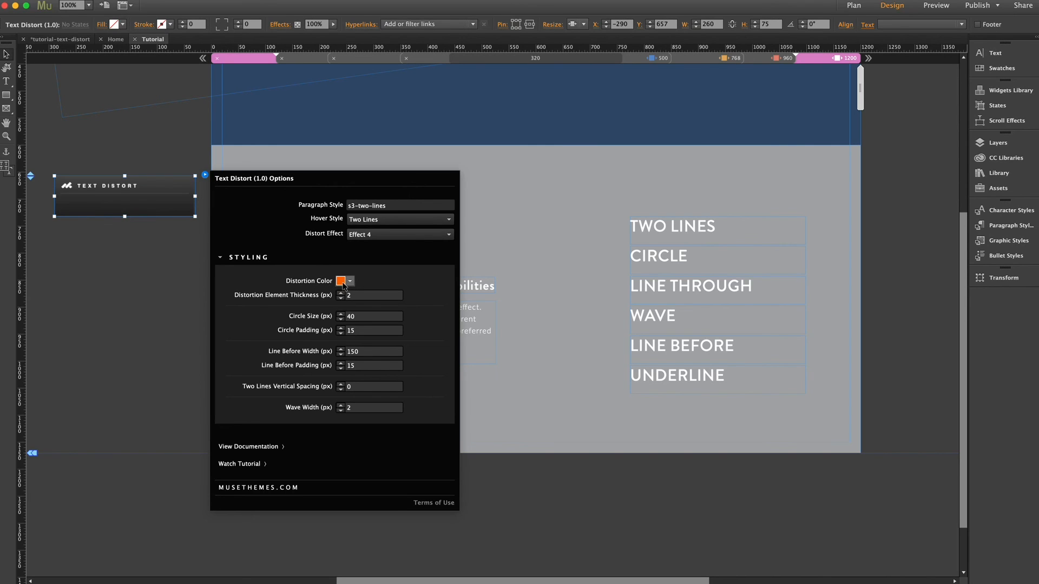
pyautogui.moveTo(343, 287)
pyautogui.click(140, 365)
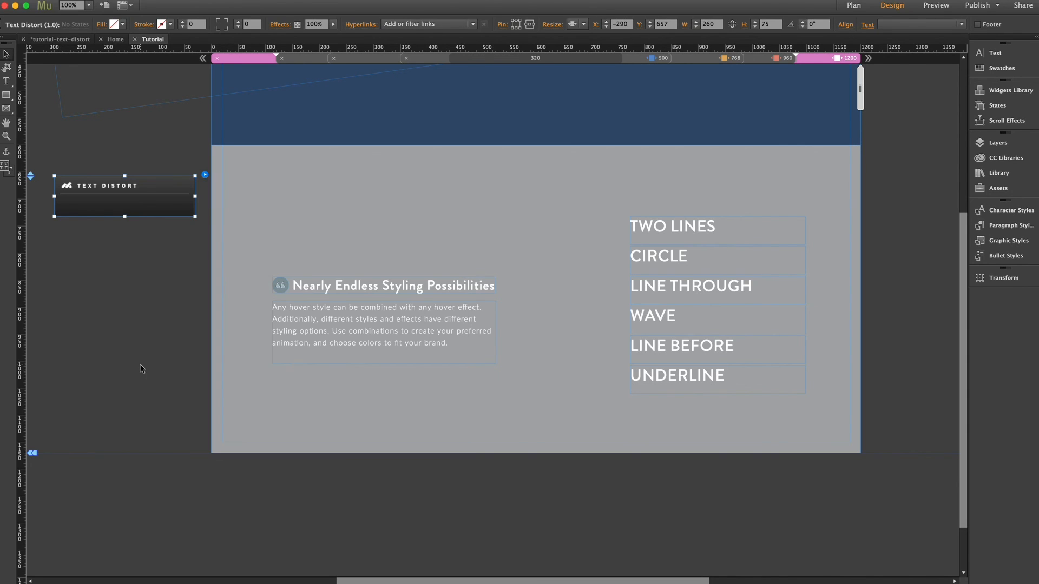